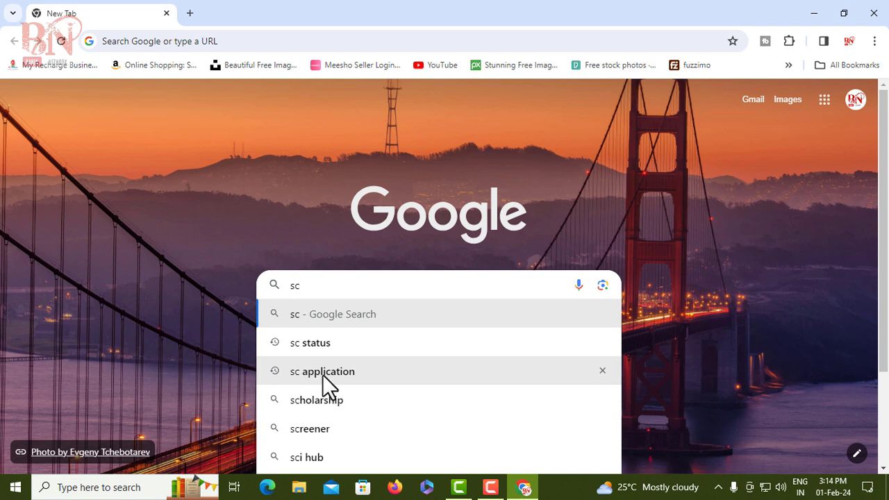
Step: Search for "sc application" and open the West Bengal Backward Classes Welfare Department's digitize certificate application form for SC/ST/OBC
left_click(323, 375)
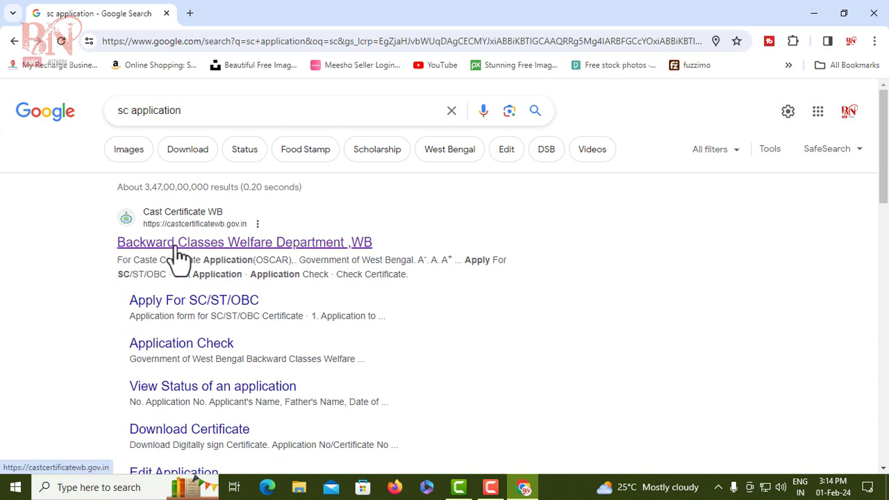
left_click(258, 245)
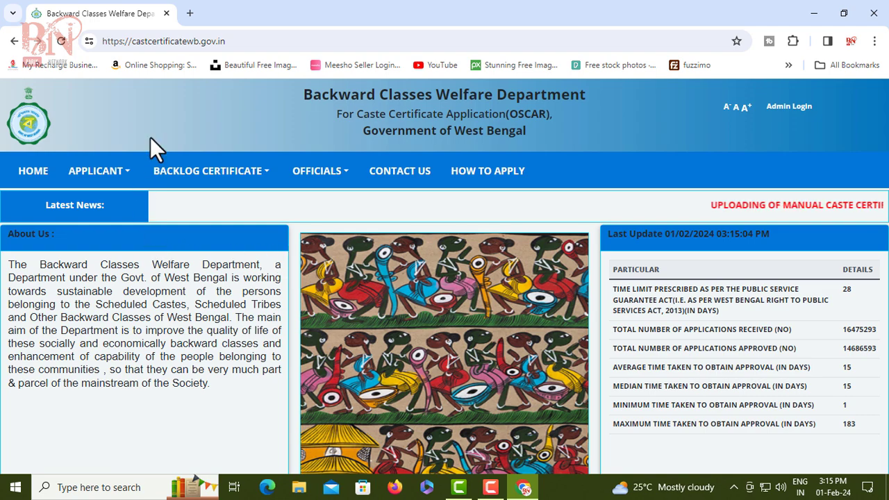
mouse_move(169, 179)
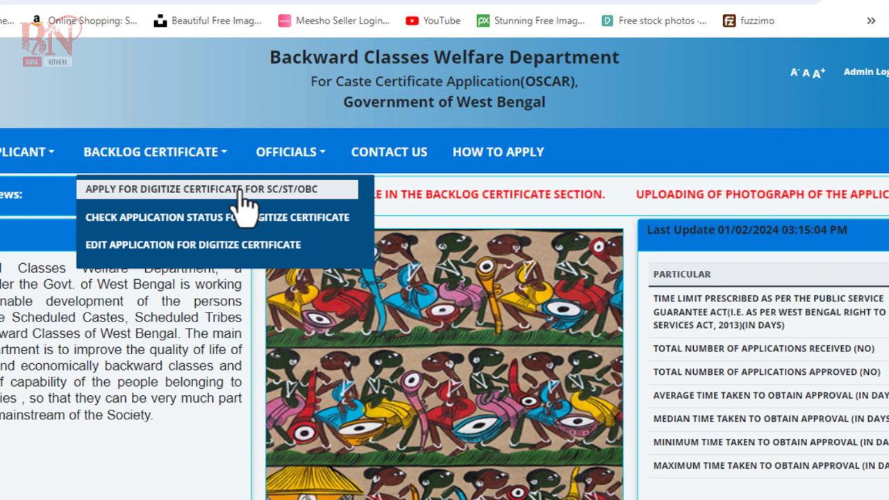
left_click(130, 193)
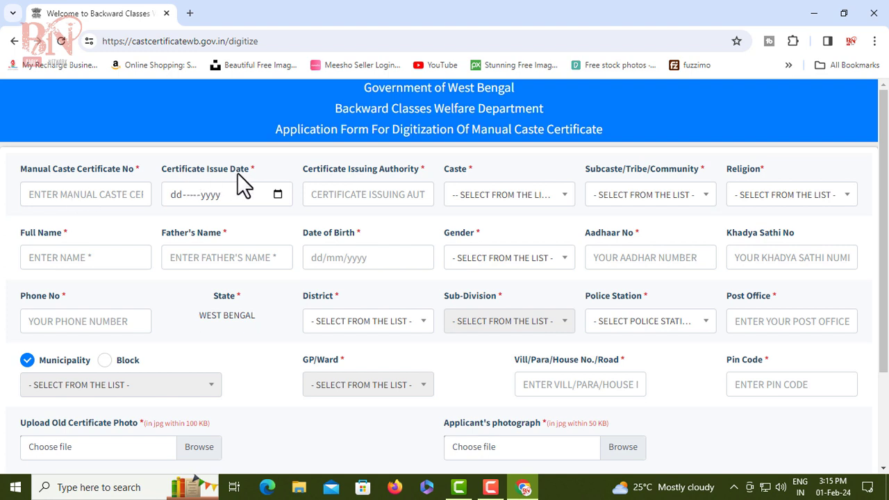
Step: Look at the calendar for the Certificate Issue Date and close it without choosing a date
left_click(277, 196)
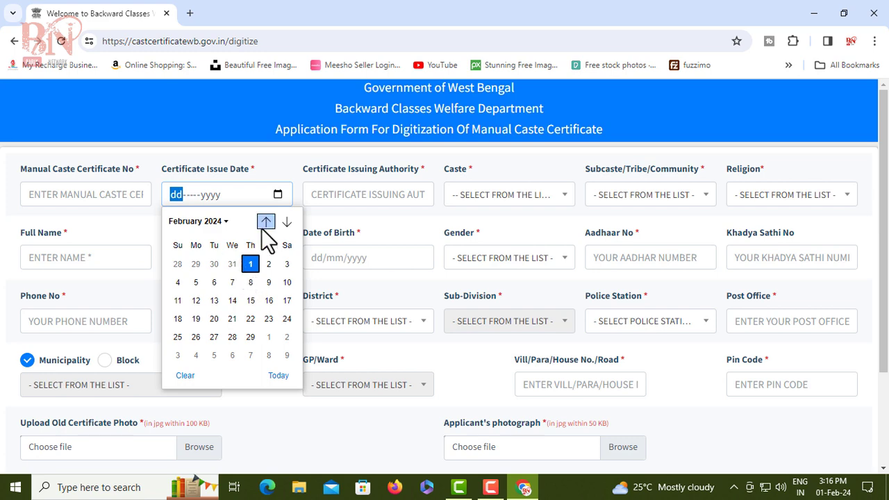
left_click(275, 196)
left_click(275, 196)
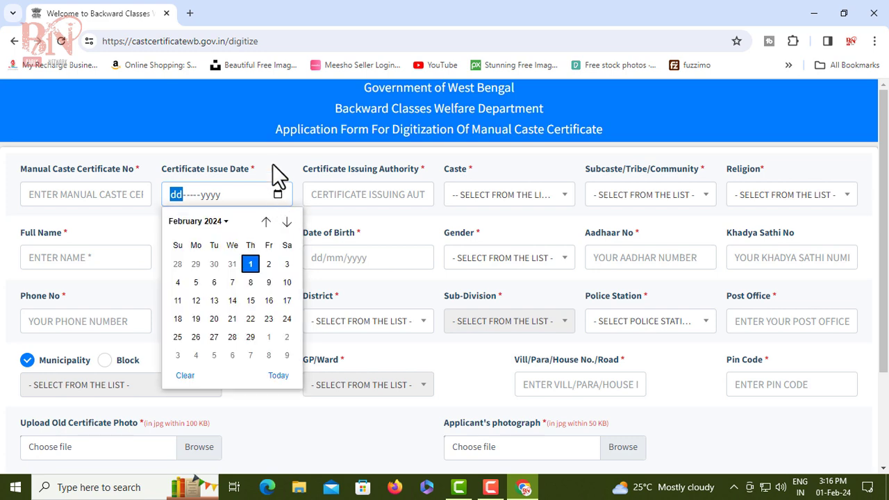
left_click(273, 164)
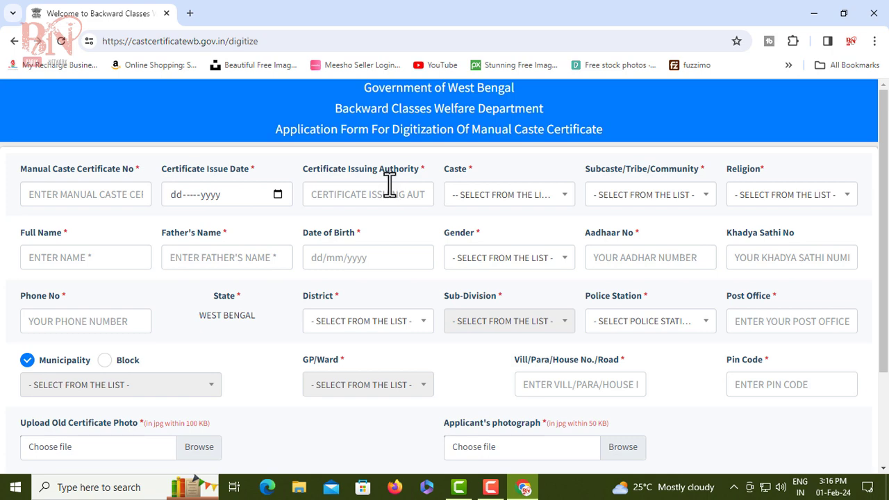
Step: Examine the Certificate Issuing Authority field and the options offered for Caste without choosing one
scroll(390, 184, "down", 1)
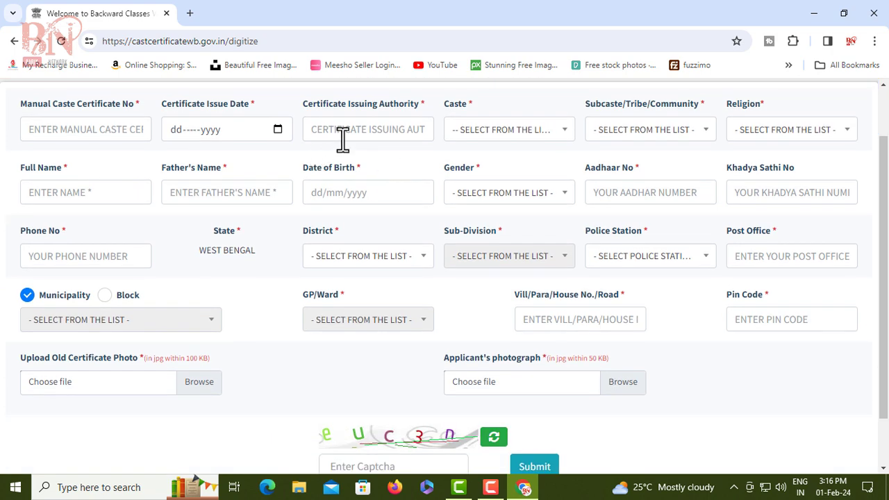
left_click(362, 129)
left_click(505, 138)
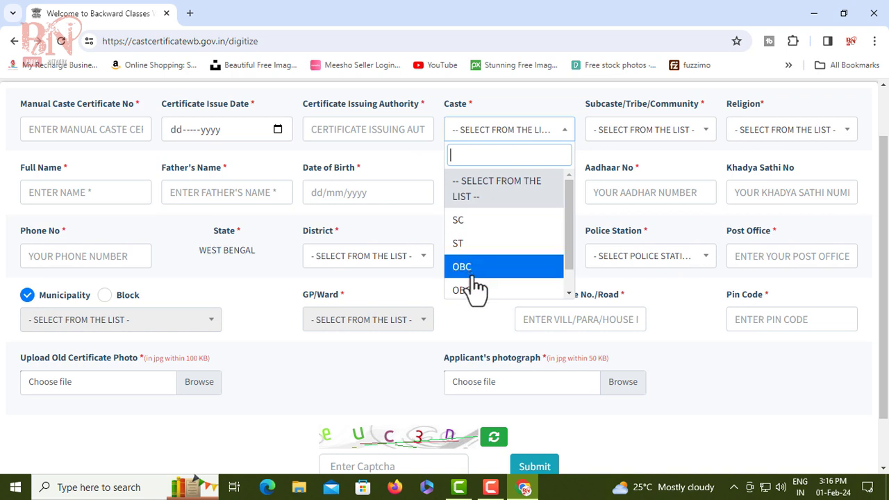
left_click(517, 132)
scroll(535, 103, "up", 2)
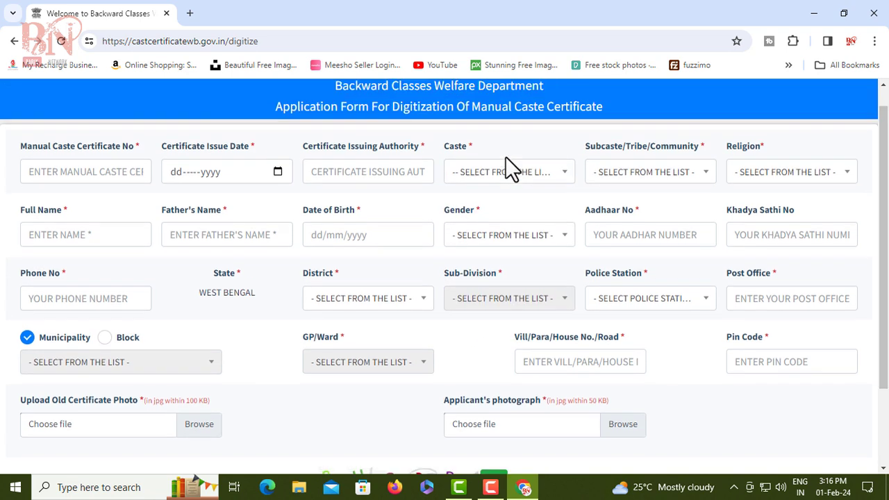
scroll(505, 156, "up", 1)
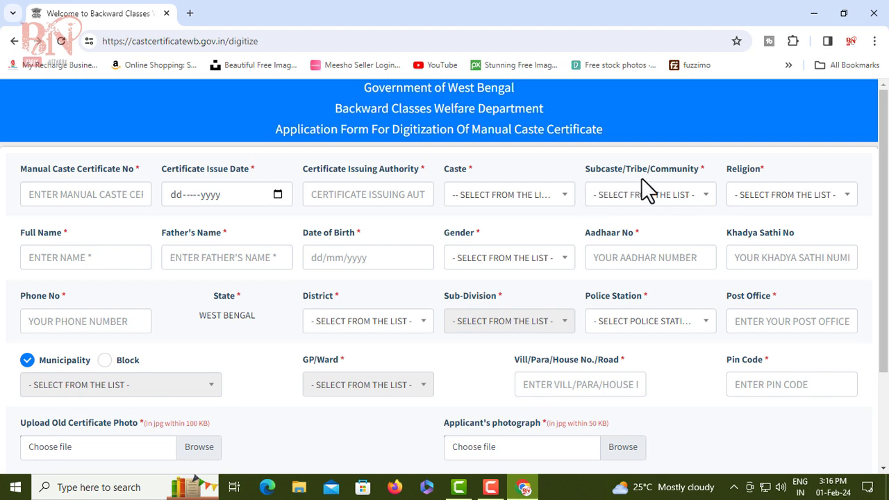
Step: Review the choices offered for Subcaste/Tribe/Community and for Religion, leaving both fields unselected
left_click(636, 202)
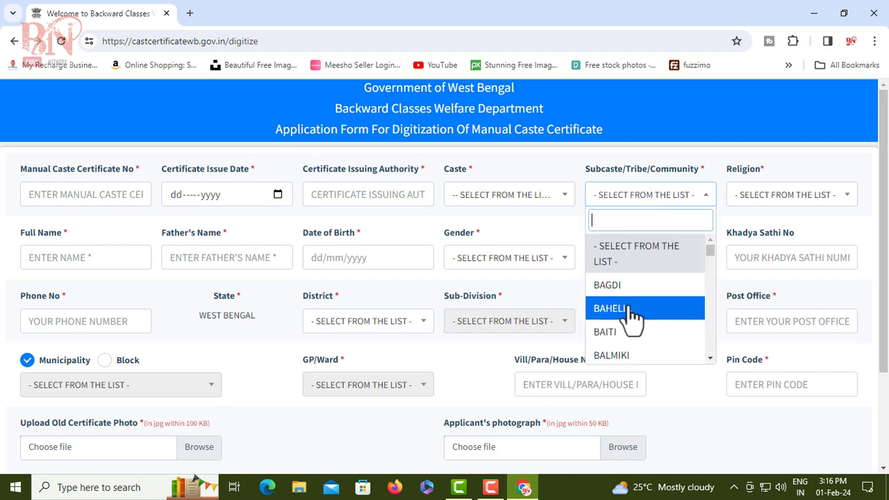
scroll(632, 316, "down", 5)
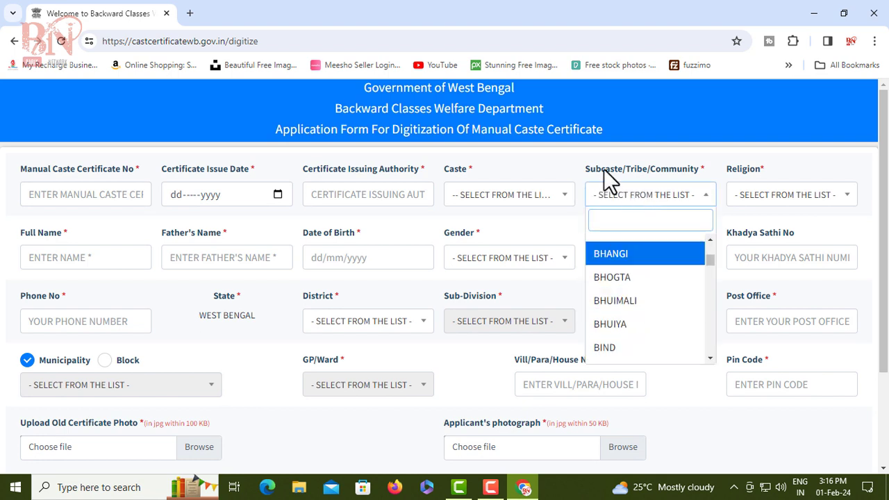
left_click(629, 196)
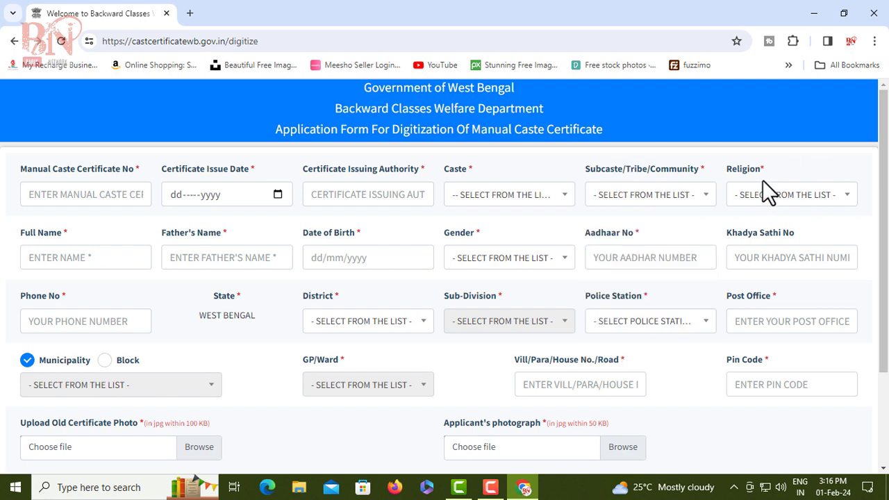
left_click(770, 197)
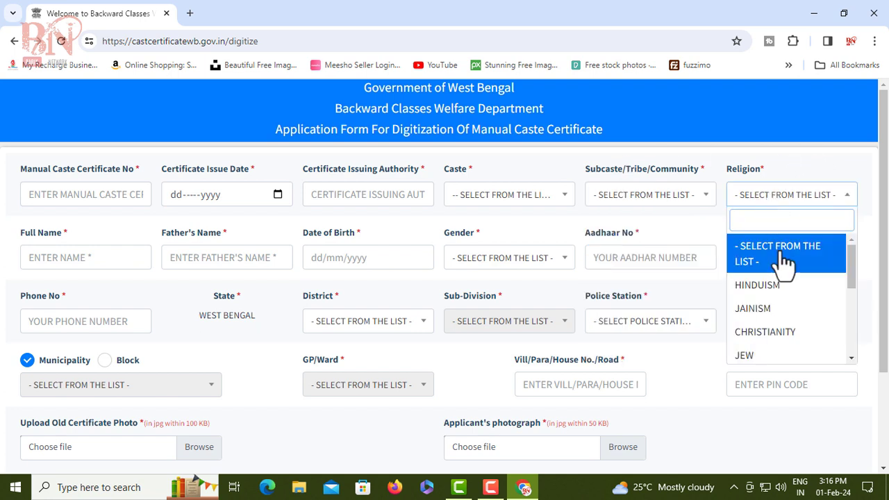
scroll(764, 309, "down", 1)
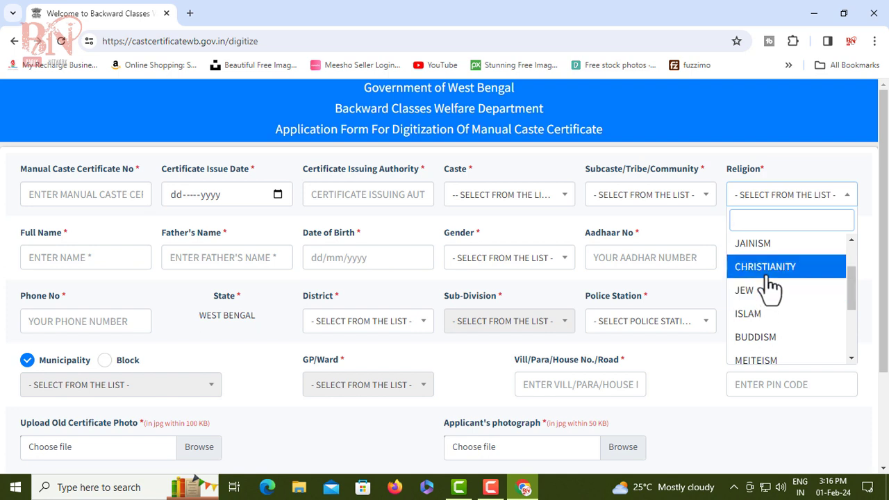
scroll(766, 278, "up", 1)
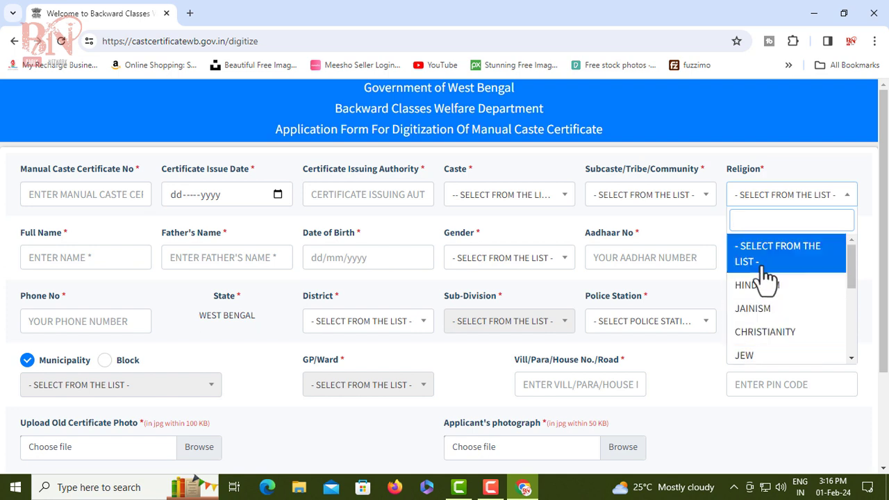
left_click(785, 159)
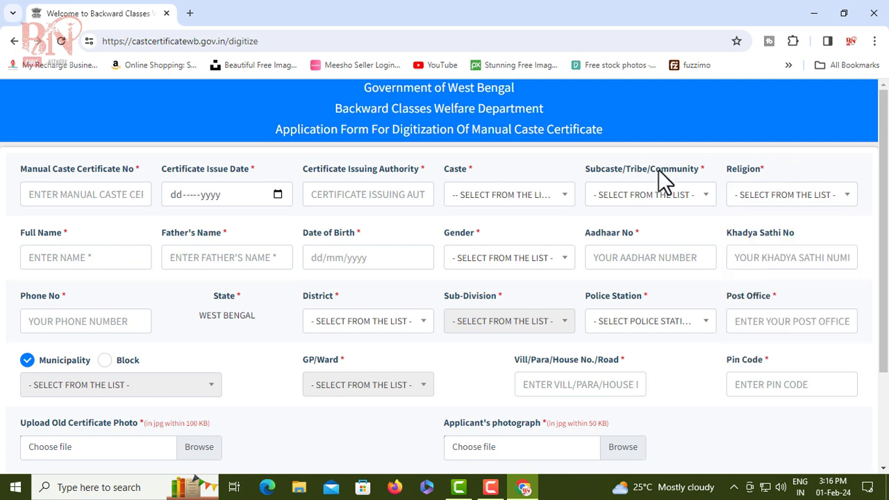
Step: Look at the applicant's Full Name field and the Gender options without filling them in
left_click(68, 257)
left_click(96, 219)
left_click(520, 270)
left_click(517, 309)
Step: Set the applicant's District to COOCH BEHAR
scroll(82, 305, "down", 1)
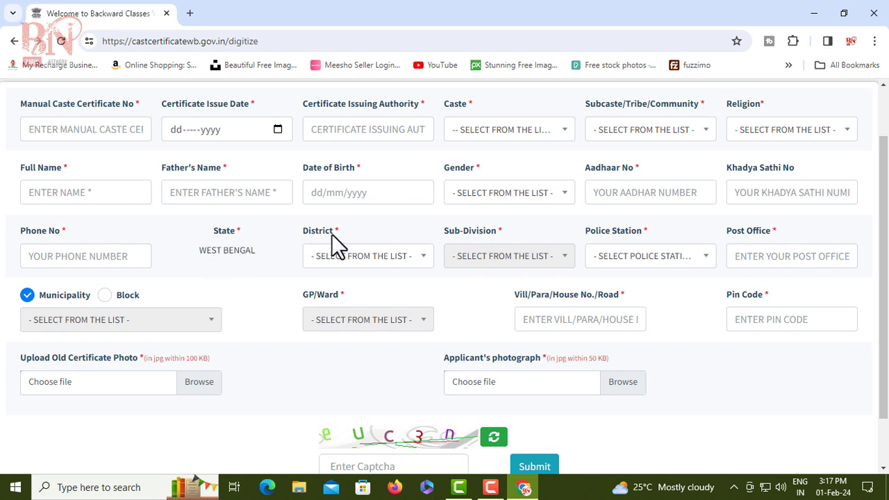
left_click(374, 258)
left_click(375, 259)
left_click(486, 255)
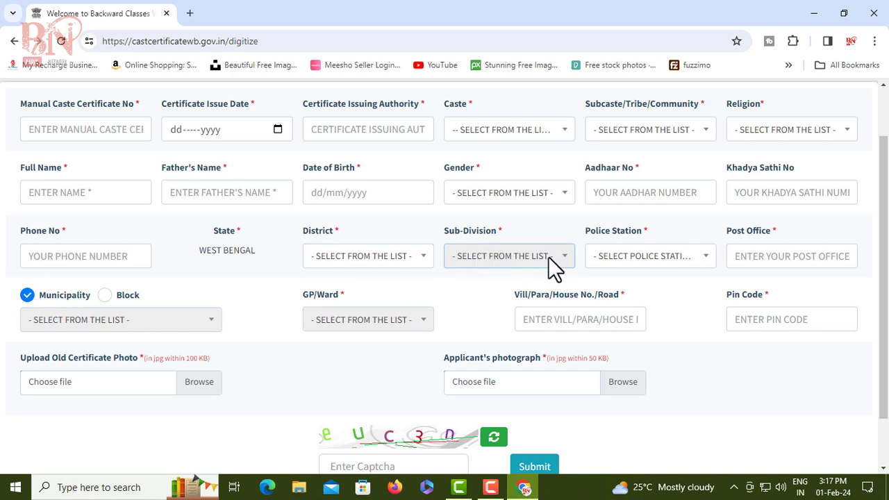
left_click(396, 263)
scroll(349, 340, "down", 1)
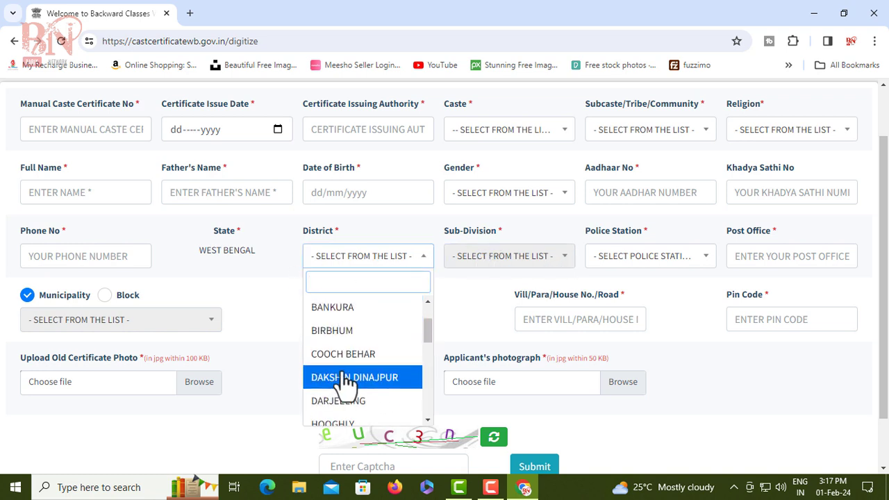
left_click(347, 354)
Step: Review the Sub-Division and Police Station options and the Post Office field without entering a value
left_click(491, 267)
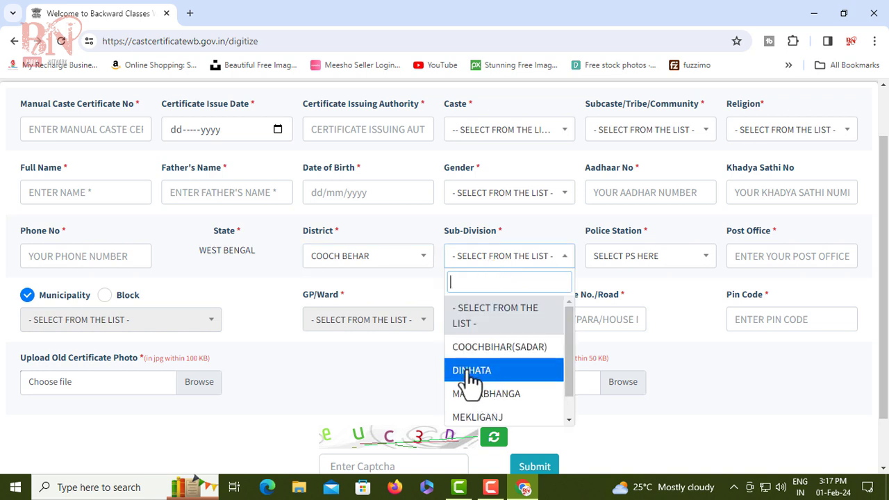
left_click(506, 210)
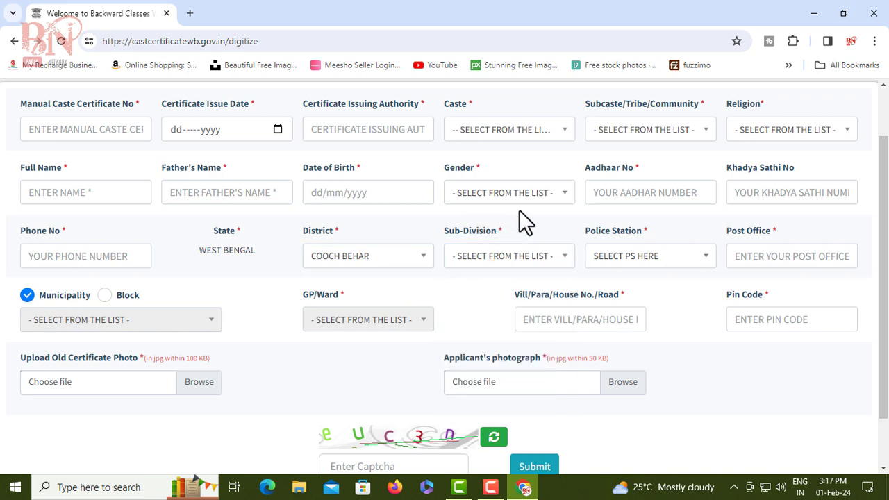
left_click(630, 257)
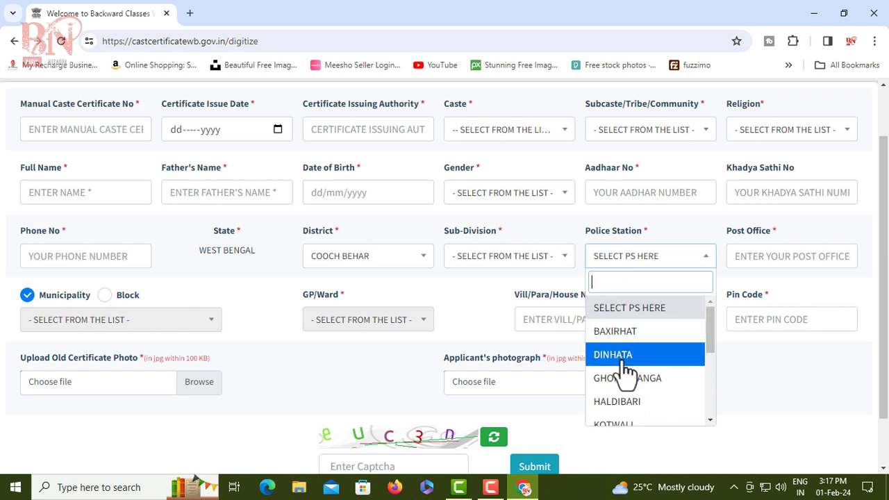
left_click(660, 224)
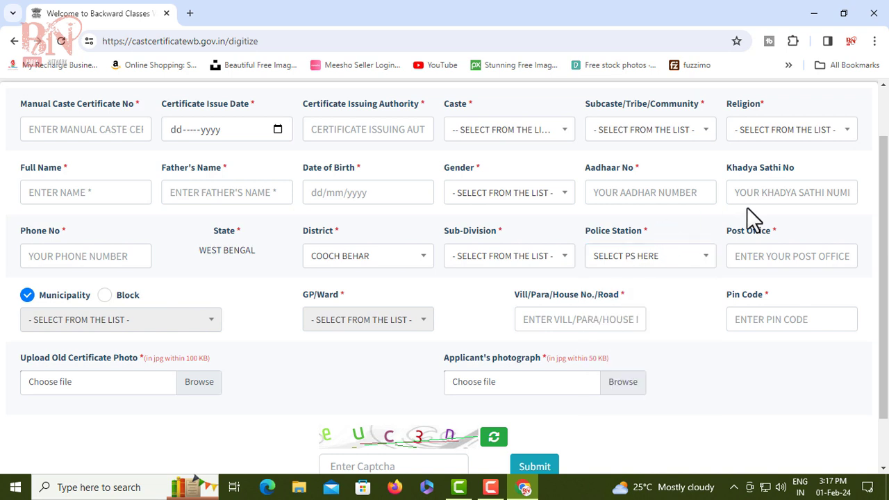
left_click(766, 256)
Step: Choose Block instead of Municipality for the address and inspect its selection list
scroll(159, 275, "down", 2)
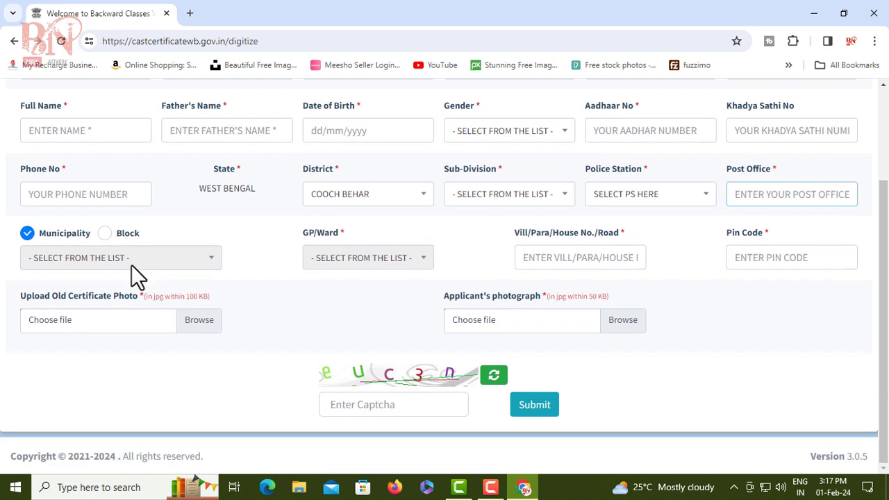
left_click(107, 236)
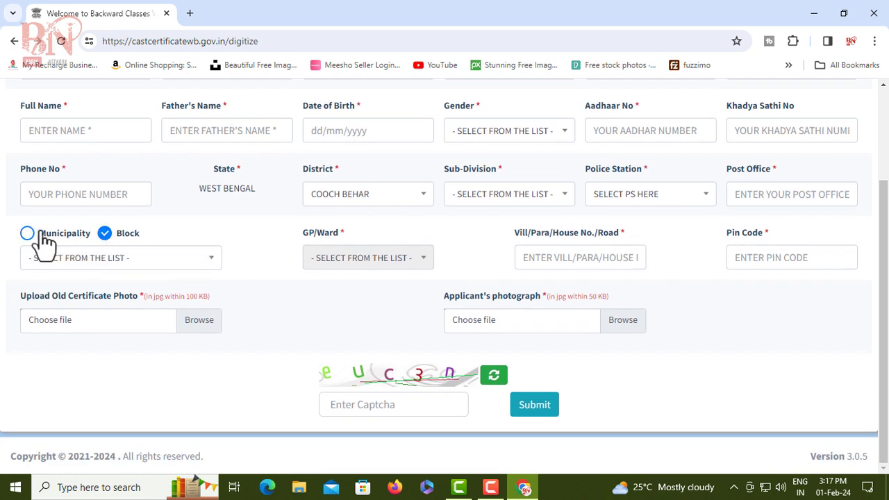
left_click(115, 261)
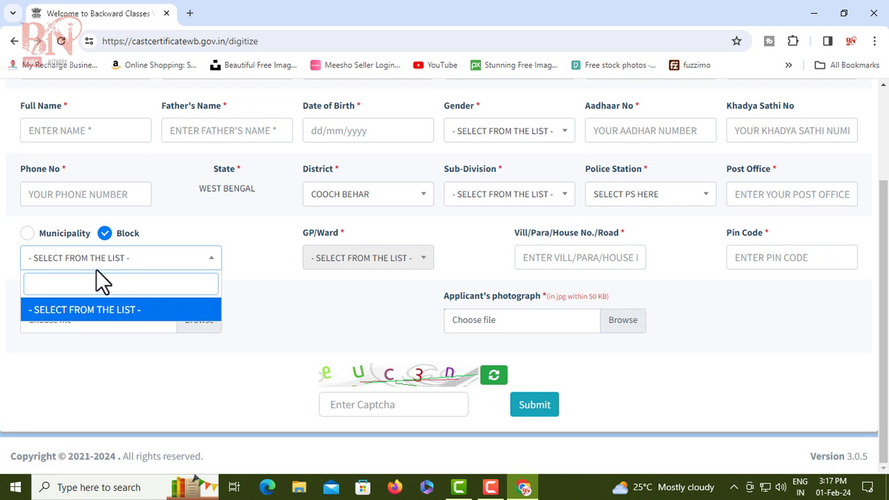
left_click(125, 260)
left_click(126, 261)
left_click(240, 231)
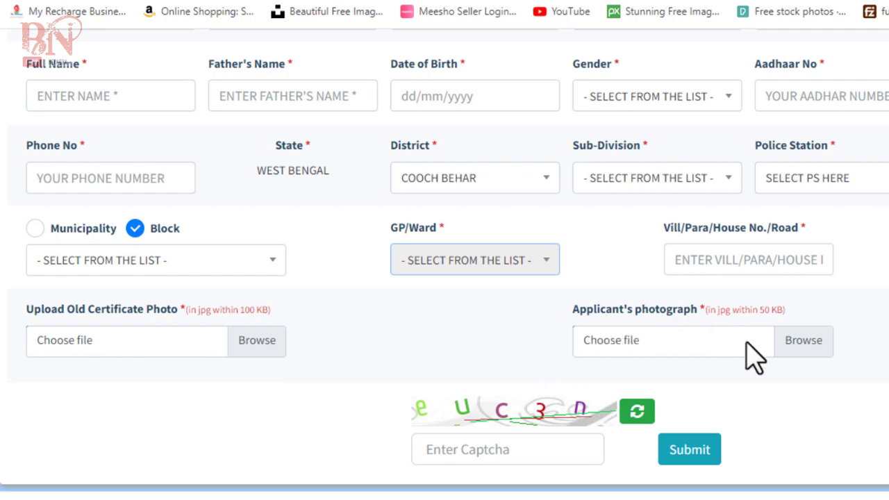
Step: Open the file chooser for the Applicant's photograph, cancel it, and refresh the captcha image
left_click(791, 344)
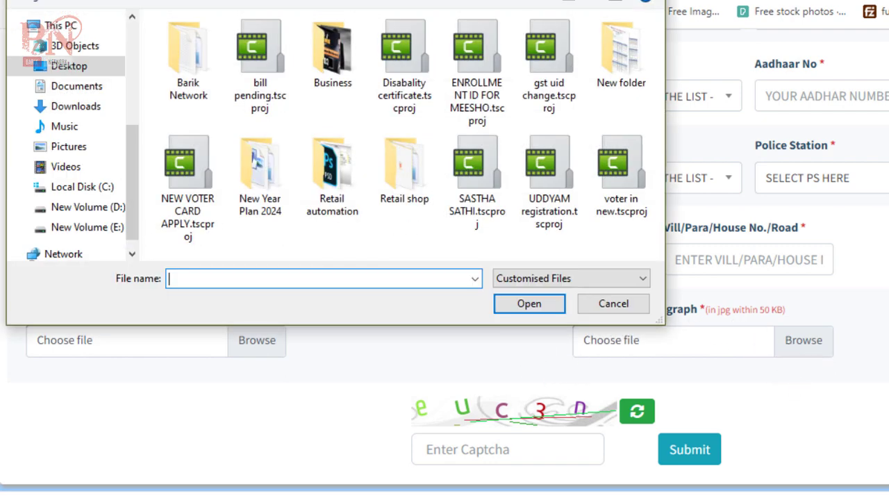
key("Escape")
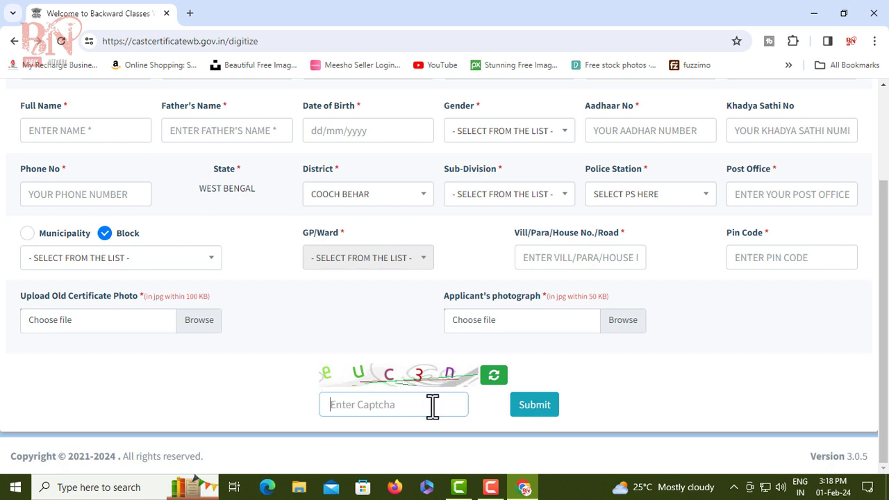
left_click(494, 375)
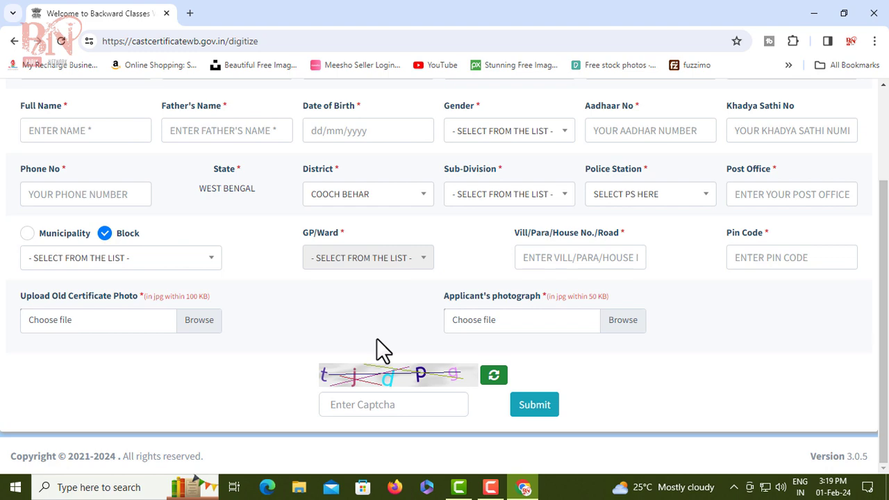
Step: Return to the department's home page and open the application status check for digitize certificate
scroll(377, 338, "up", 2)
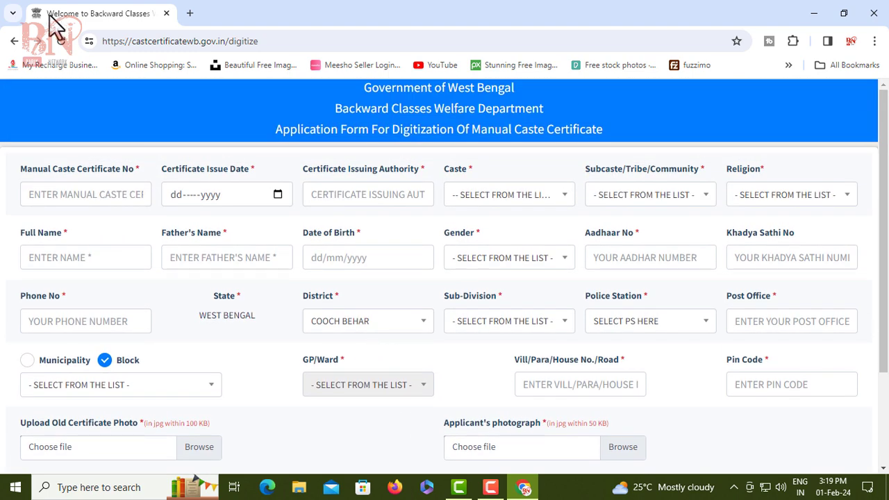
left_click(14, 43)
mouse_move(232, 183)
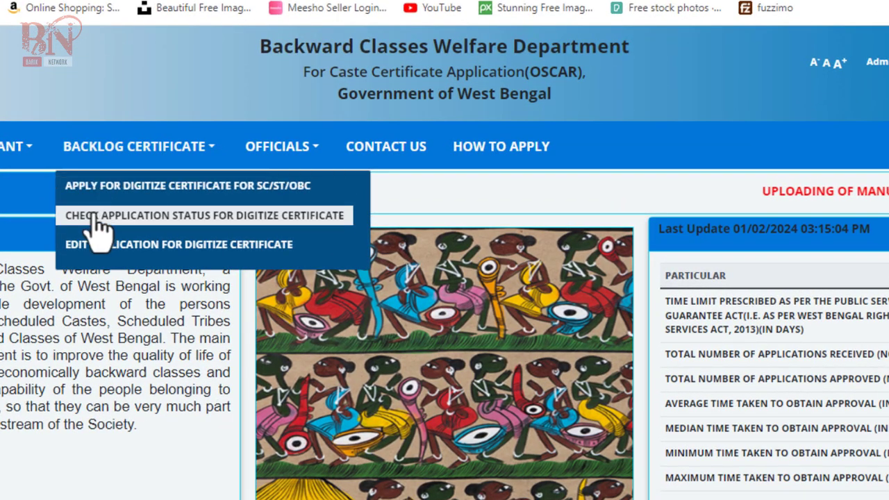
left_click(241, 221)
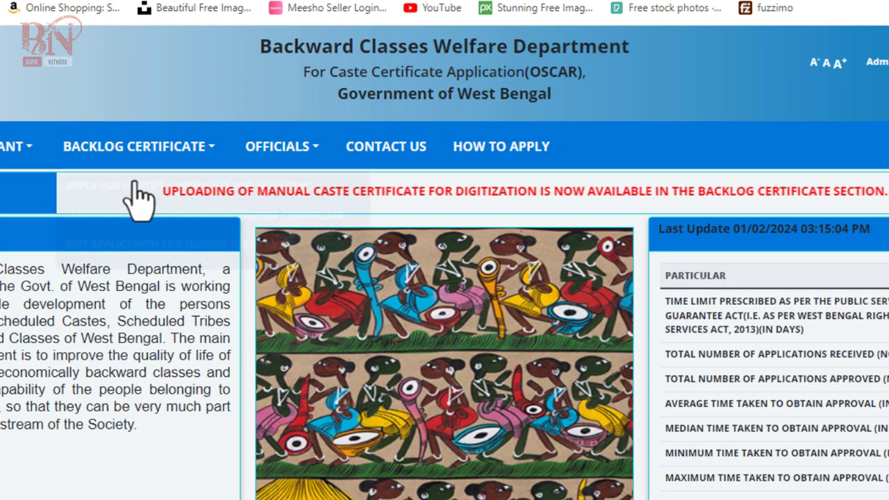
Step: Open the backlog certificate page for editing a digitize certificate application
mouse_move(138, 173)
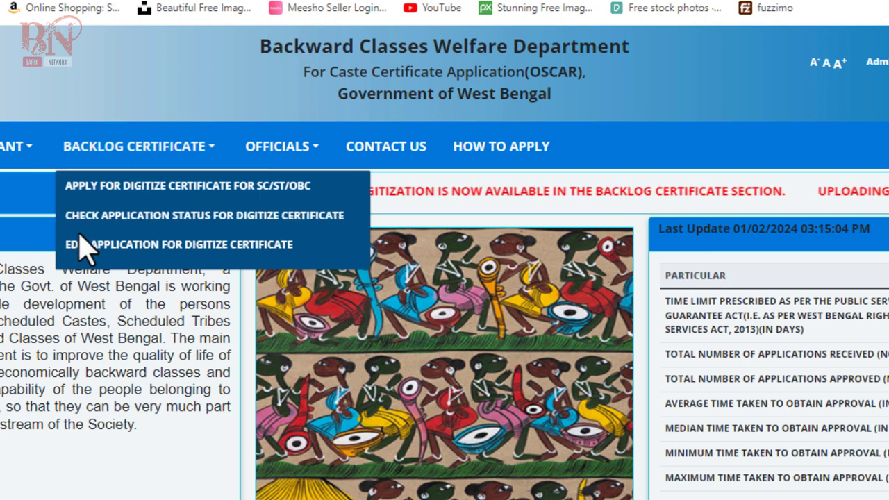
left_click(232, 246)
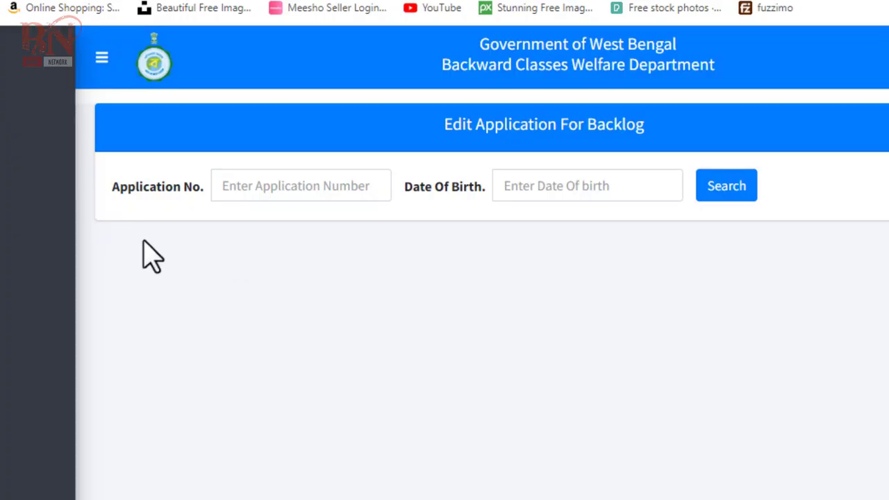